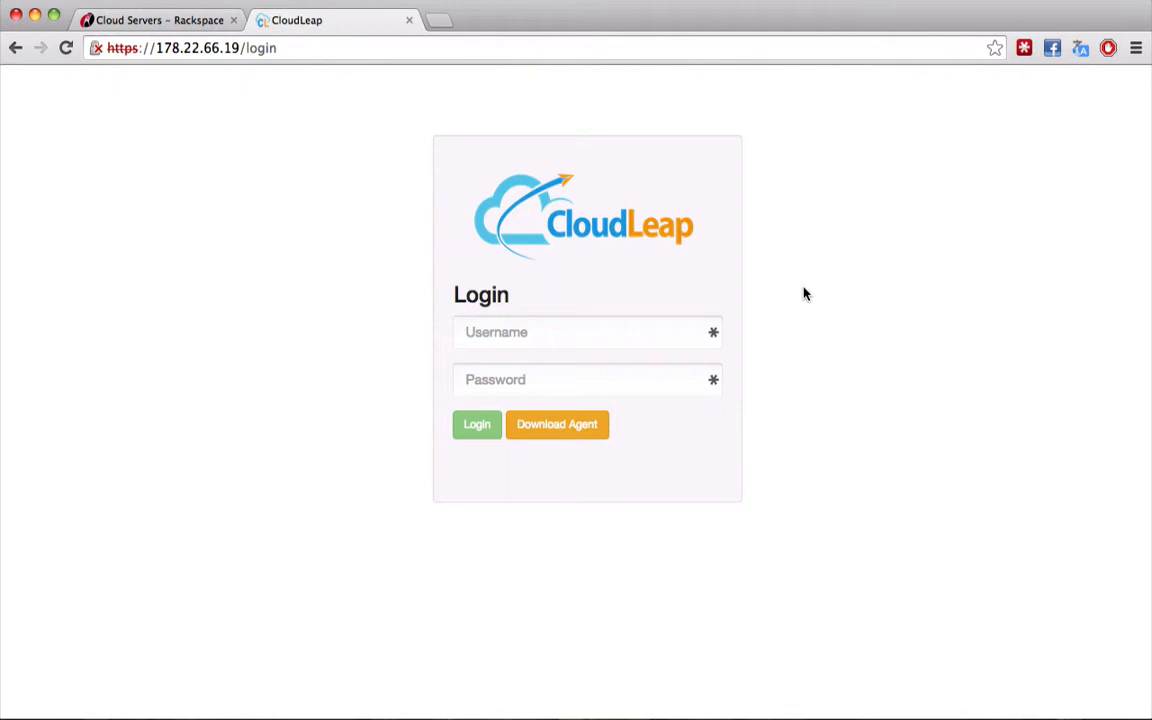
# - Open CloudLeapServer in the Rackspace servers list and copy its IP 162.209.7.75
pyautogui.click(160, 20)
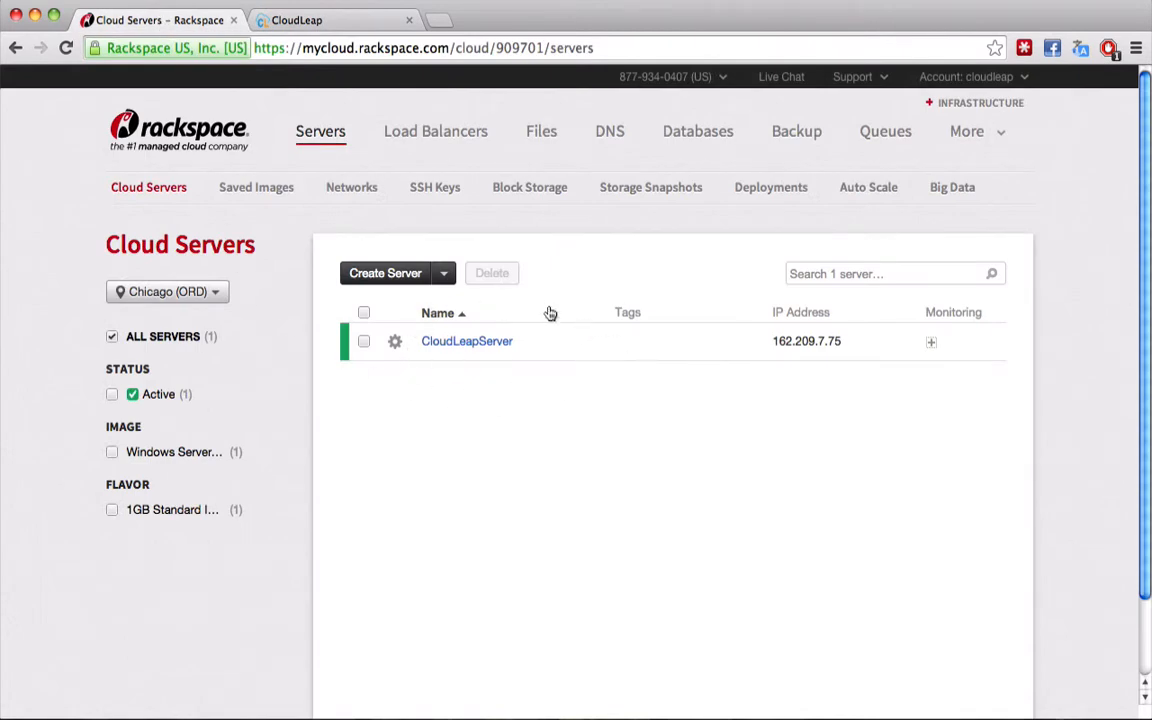
pyautogui.click(476, 343)
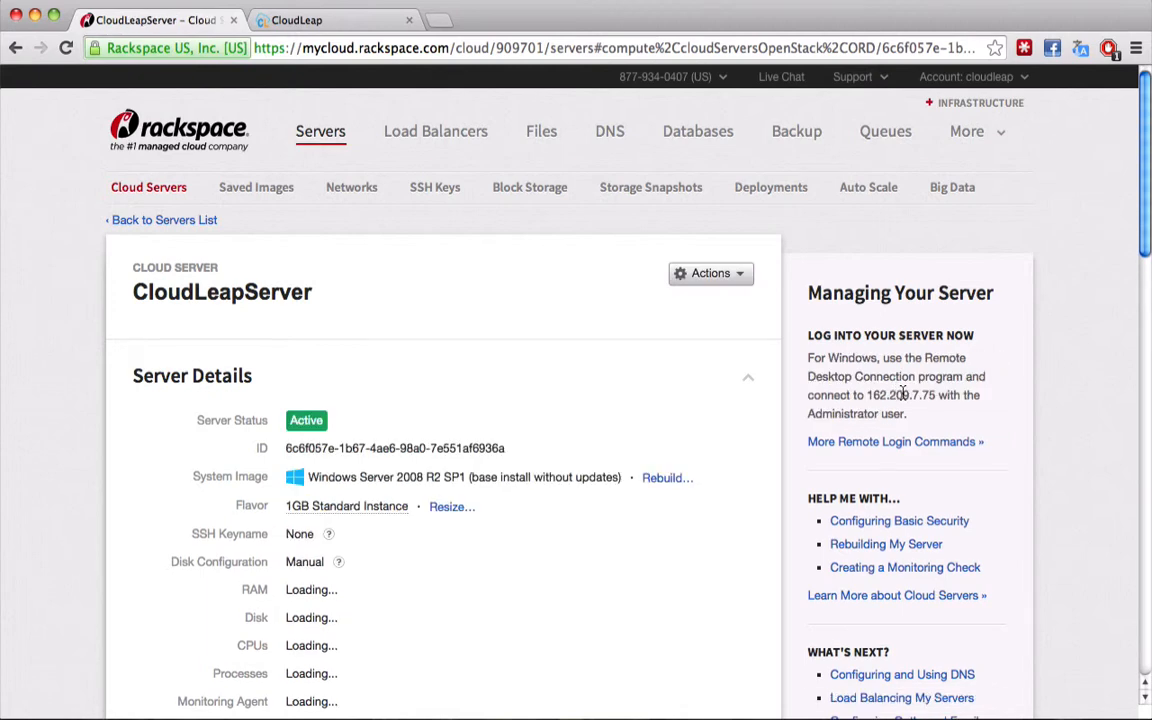
pyautogui.moveTo(936, 396); pyautogui.dragTo(868, 396)
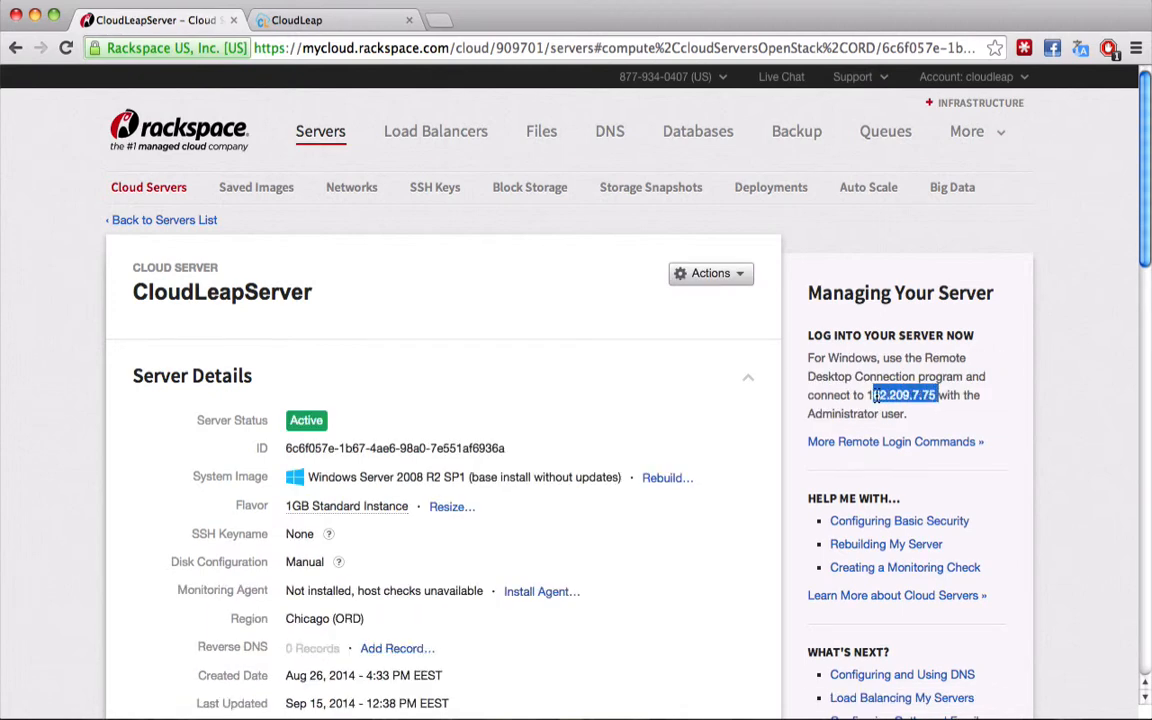
pyautogui.press('super+Tab')
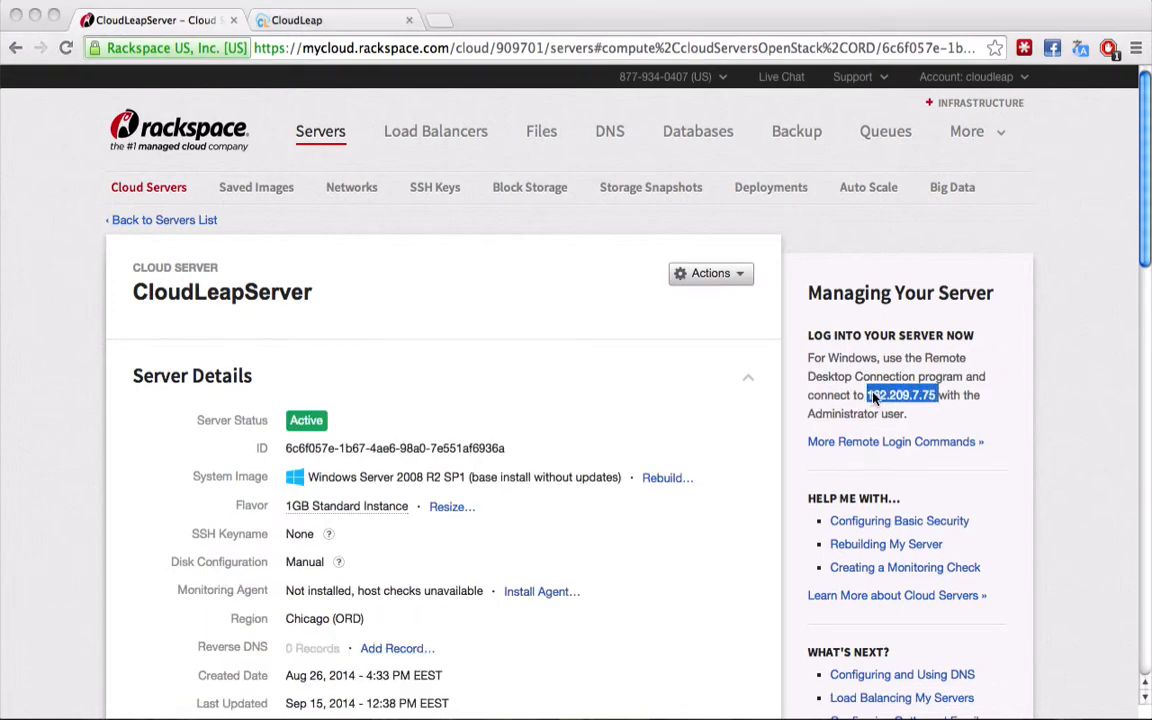
# - Launch Remote Desktop Connection and connect to the server despite the certificate warning
pyautogui.press('super+Tab')
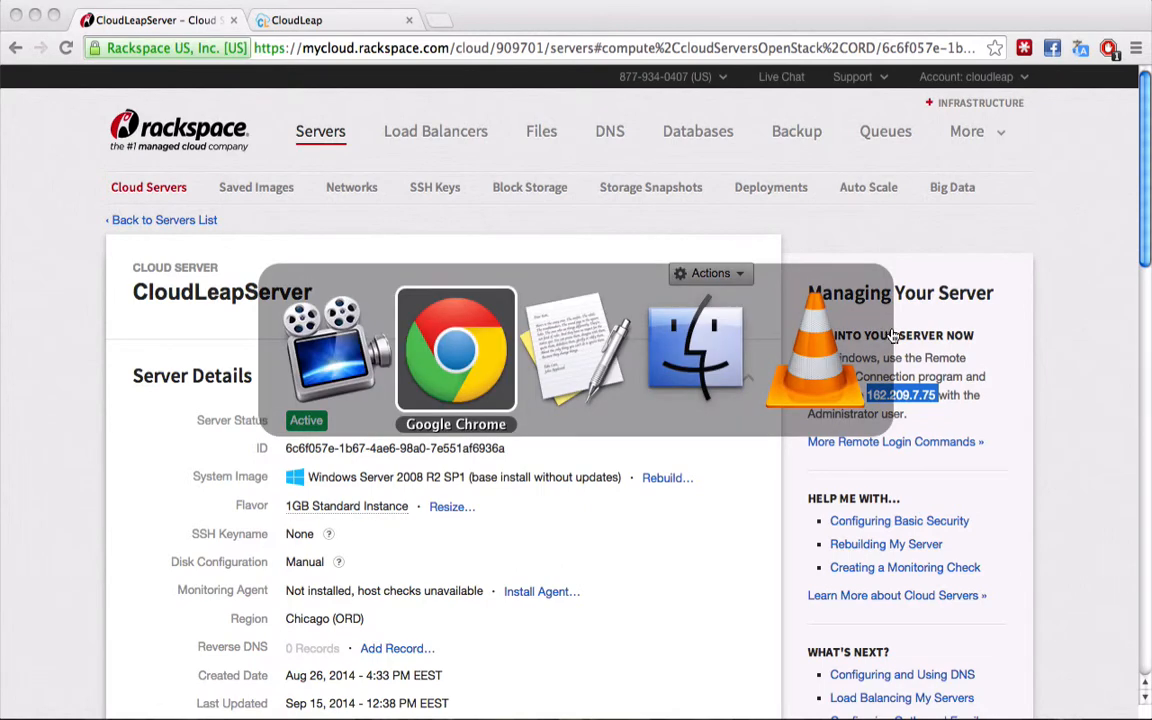
pyautogui.press('super+space')
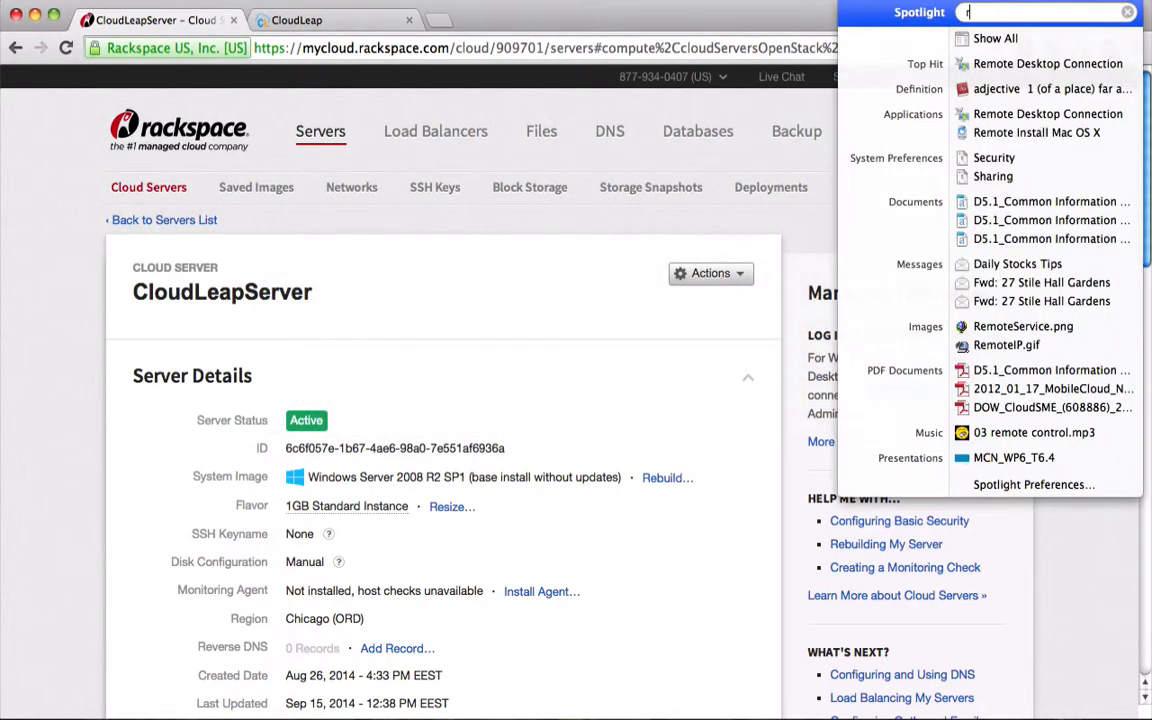
pyautogui.write('rem')
pyautogui.press('Return')
pyautogui.press('Return')
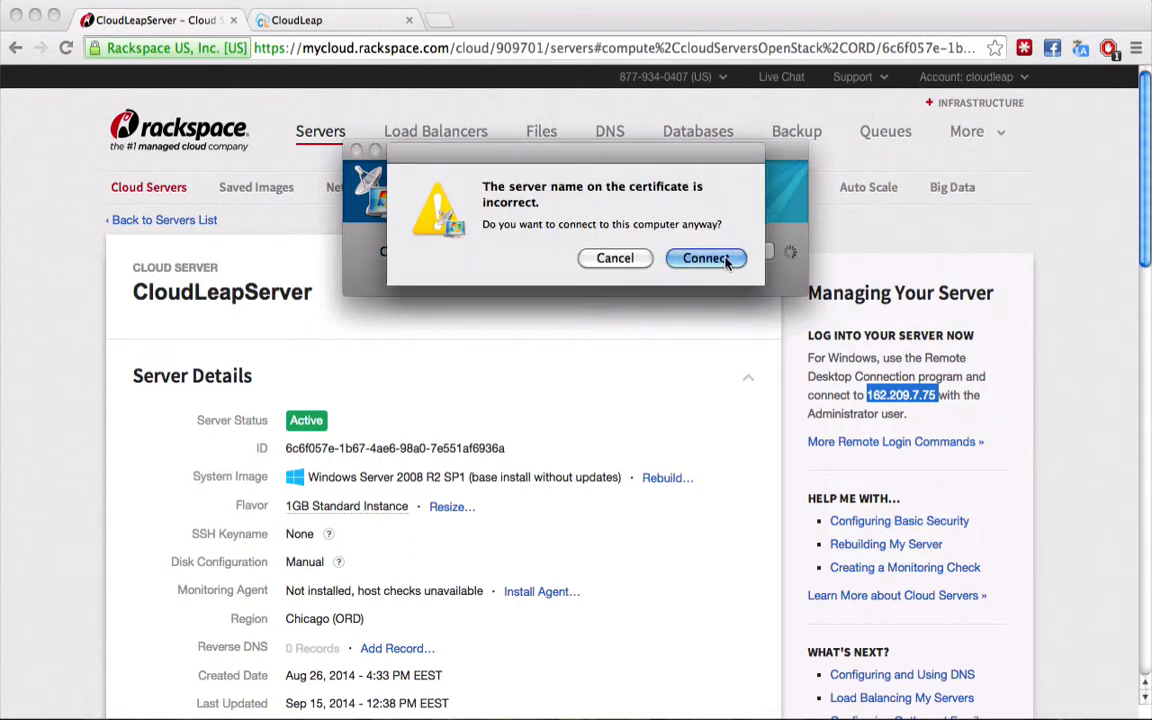
pyautogui.click(727, 262)
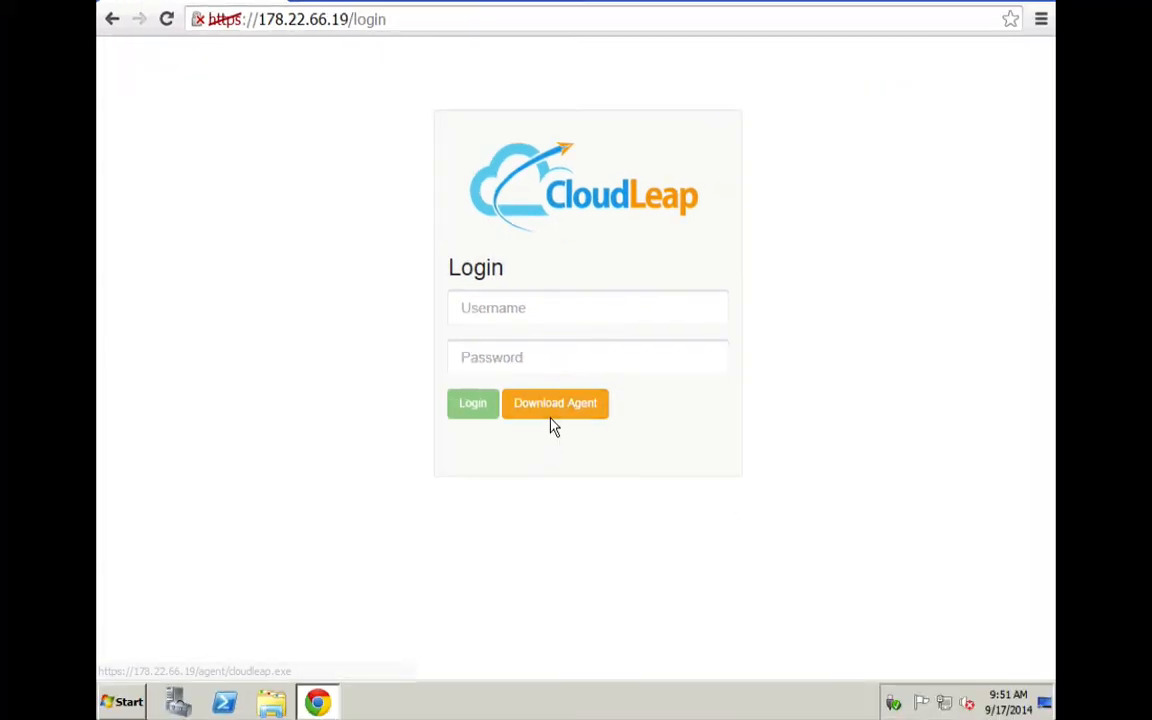
# - Download the CloudLeap agent installer, keep cloudleap.exe, and launch it
pyautogui.click(551, 419)
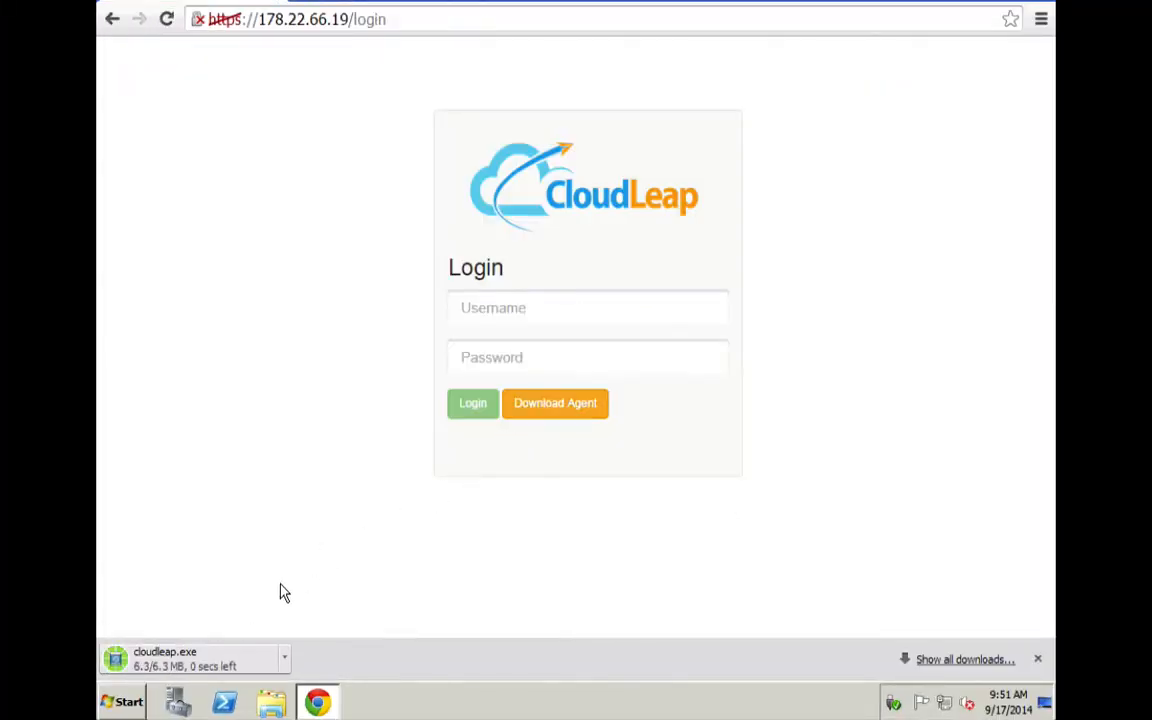
pyautogui.click(380, 659)
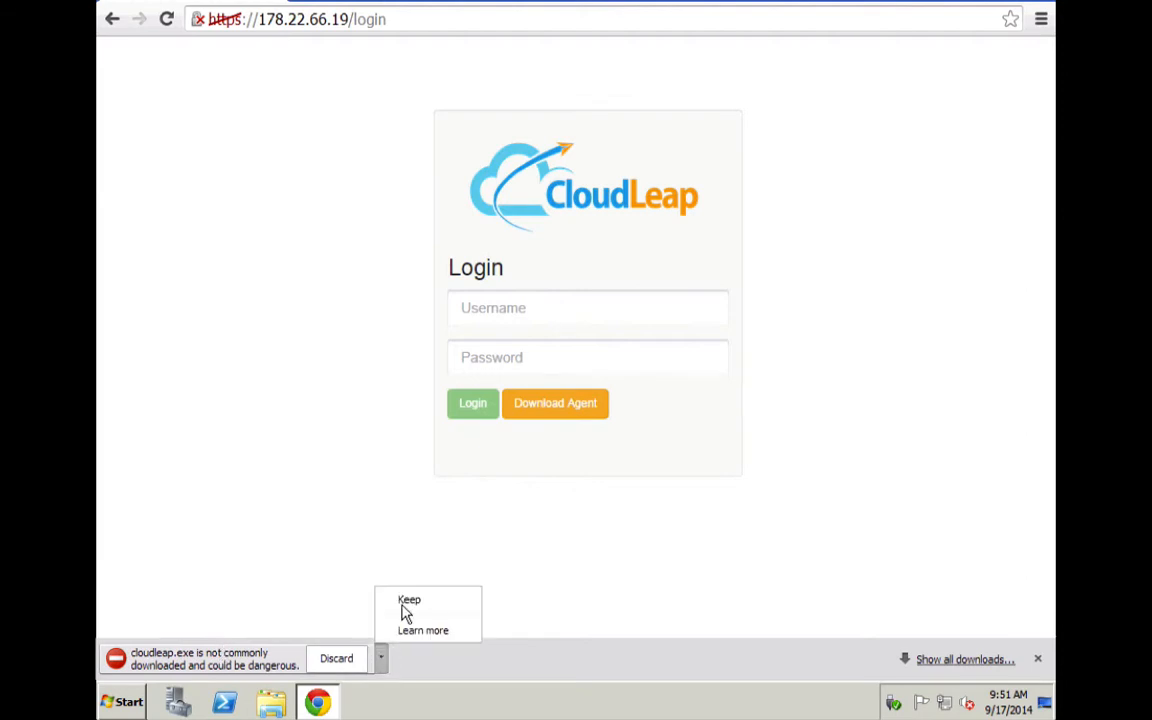
pyautogui.click(407, 612)
pyautogui.click(211, 666)
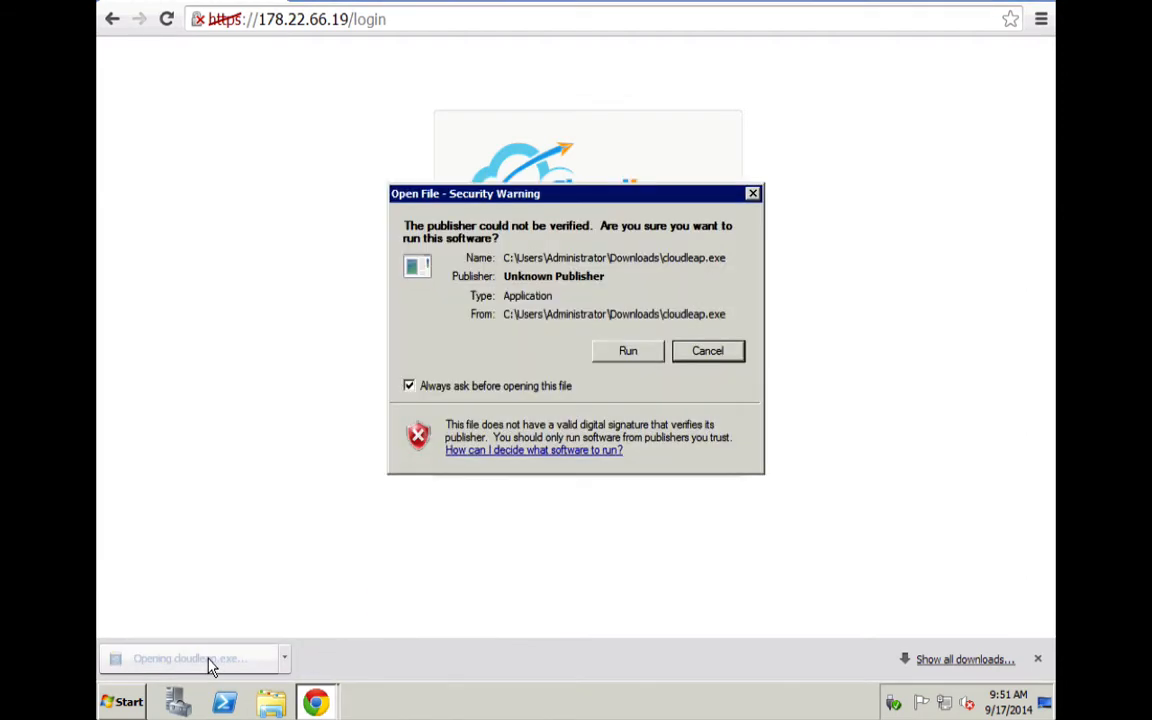
# - Run the CloudLeap installer, accept the license agreement and keep the default install location
pyautogui.click(634, 352)
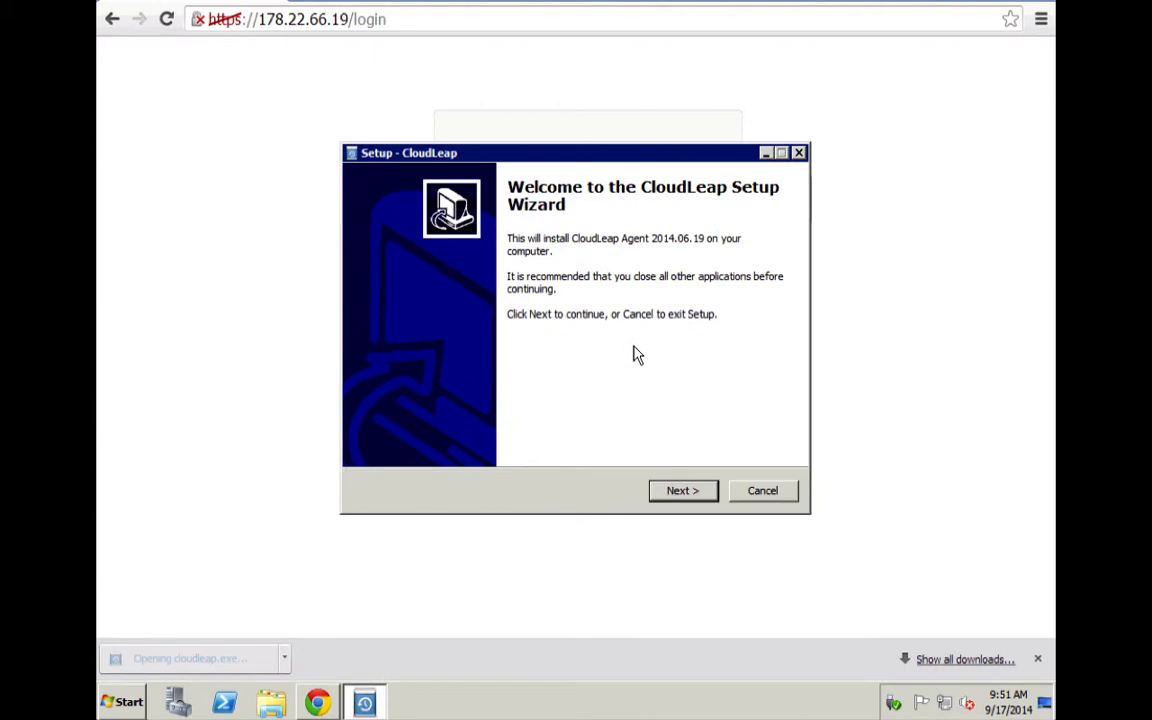
pyautogui.click(678, 490)
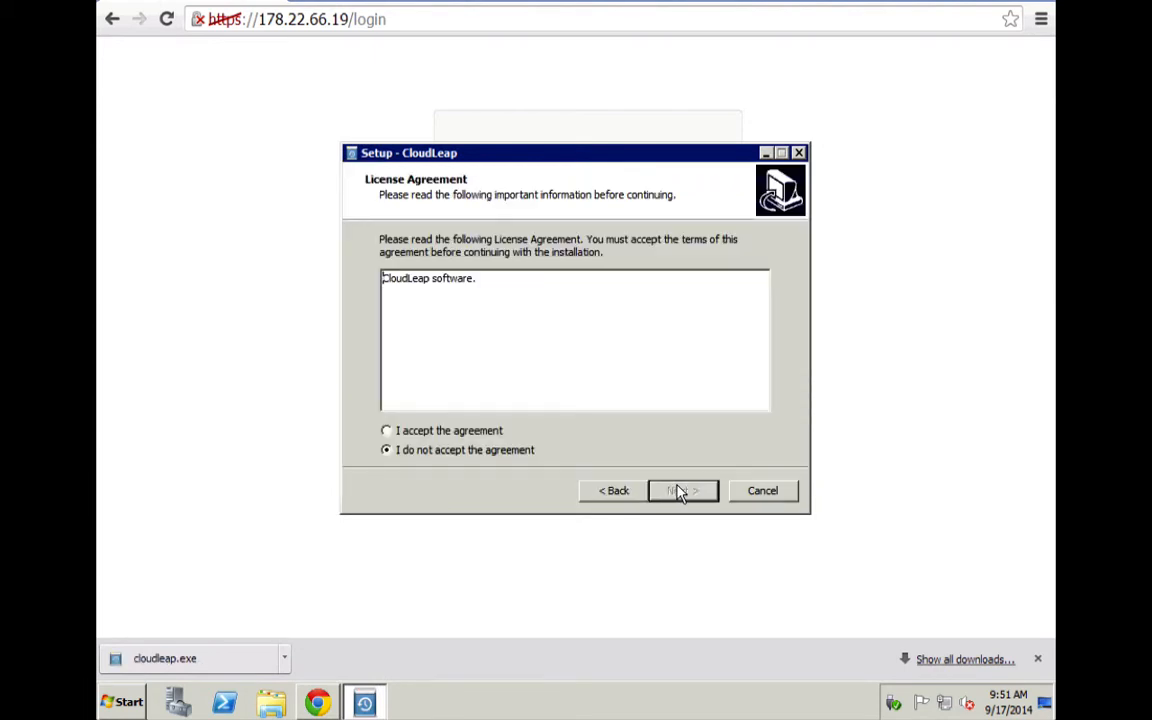
pyautogui.click(455, 430)
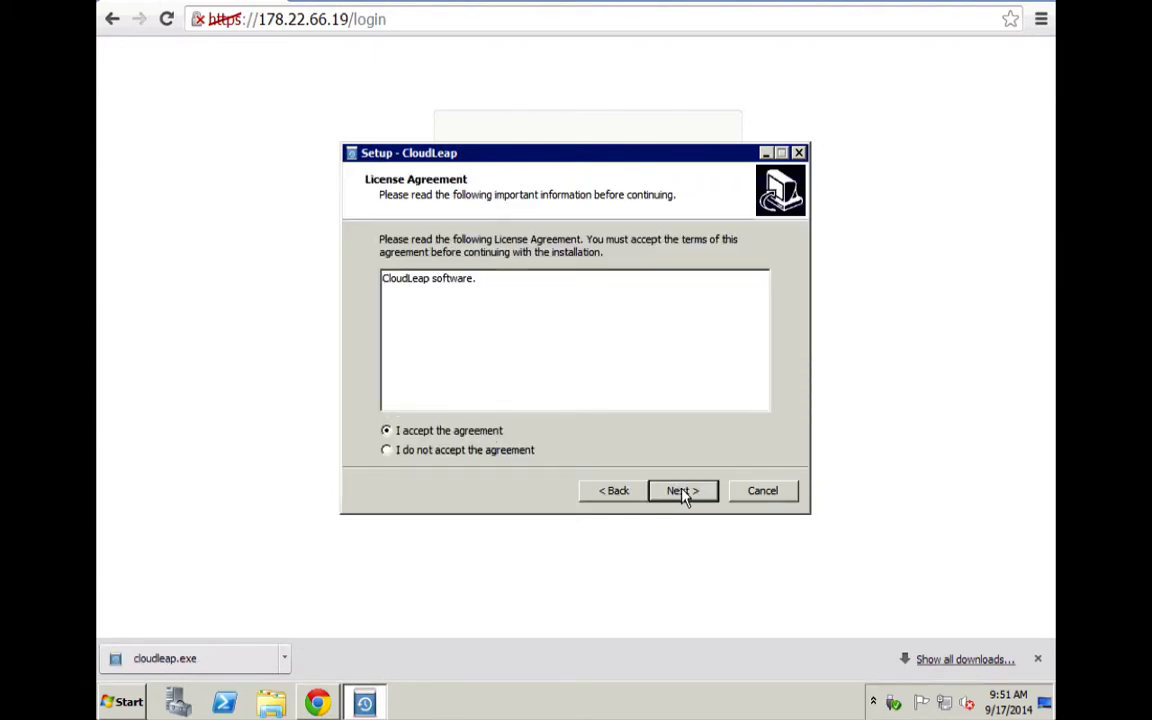
pyautogui.click(682, 491)
pyautogui.click(682, 491)
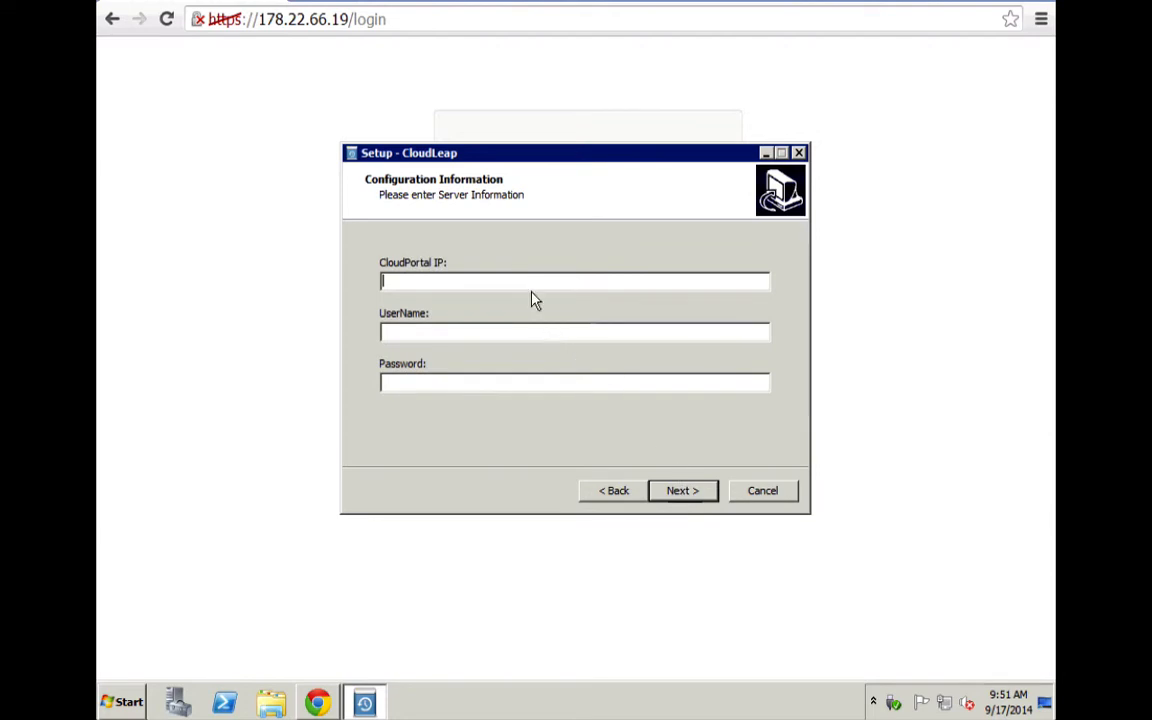
# - Enter CloudPortal IP 178.22.66.19, username admin and the password, then install and finish
pyautogui.write('178.22.66.')
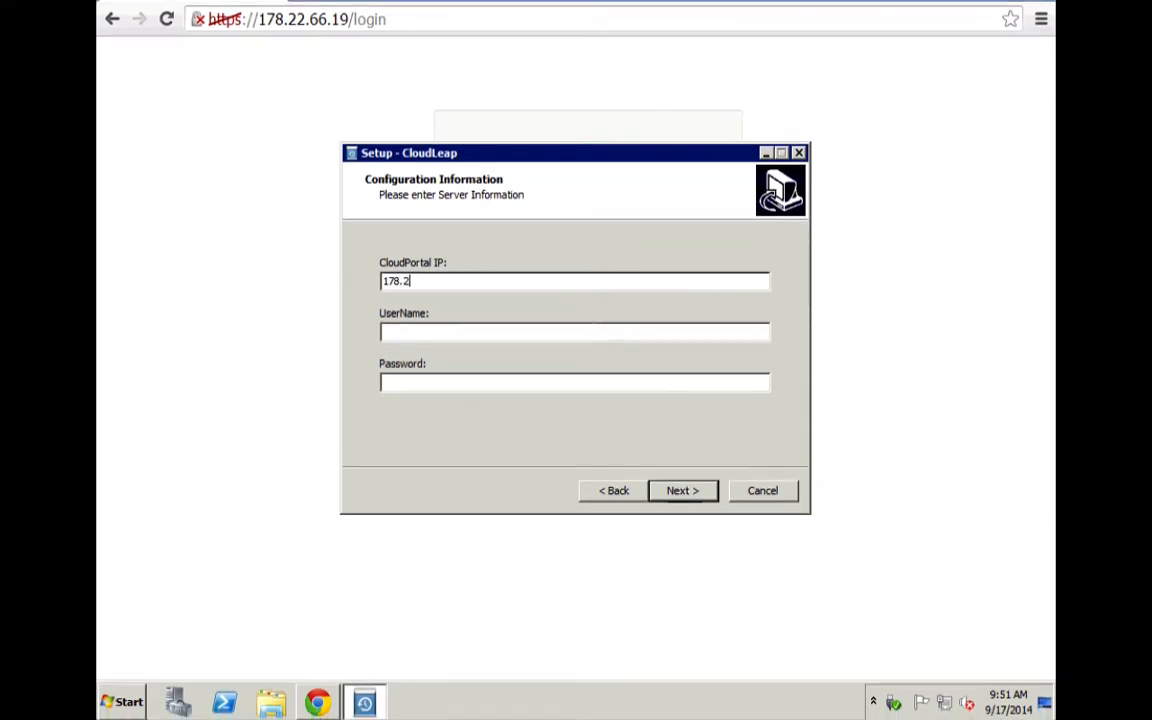
pyautogui.write('19')
pyautogui.press('Tab')
pyautogui.write('admin')
pyautogui.press('Tab')
pyautogui.write('********')
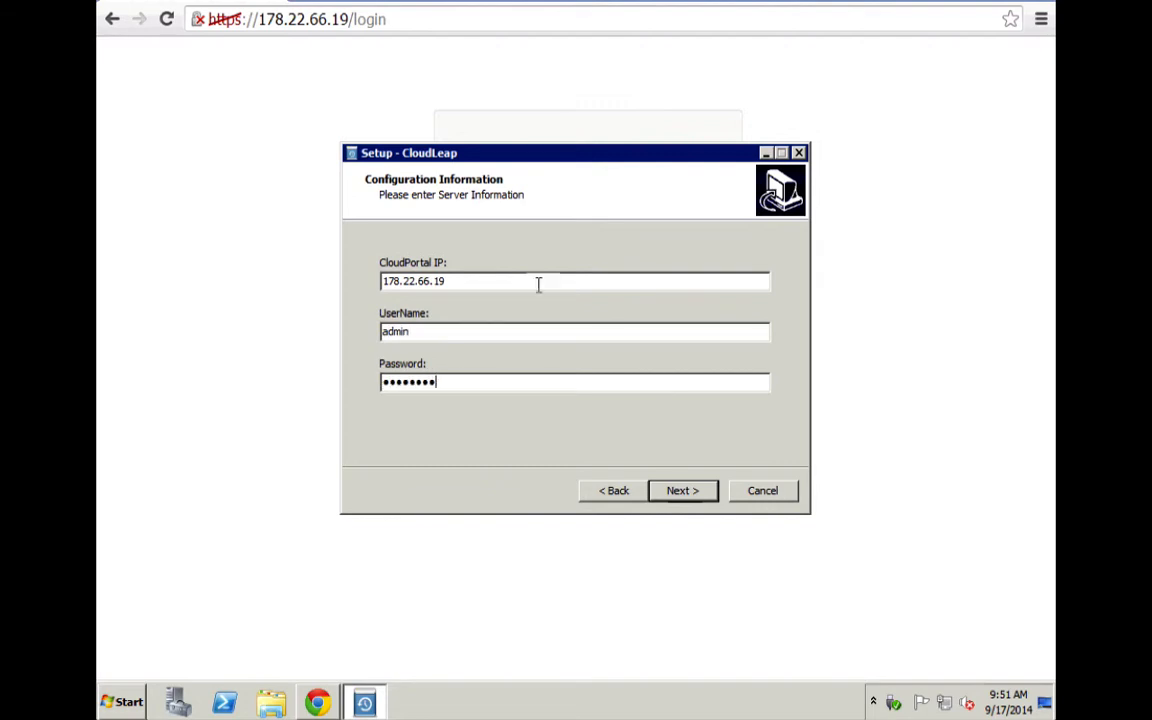
pyautogui.click(674, 494)
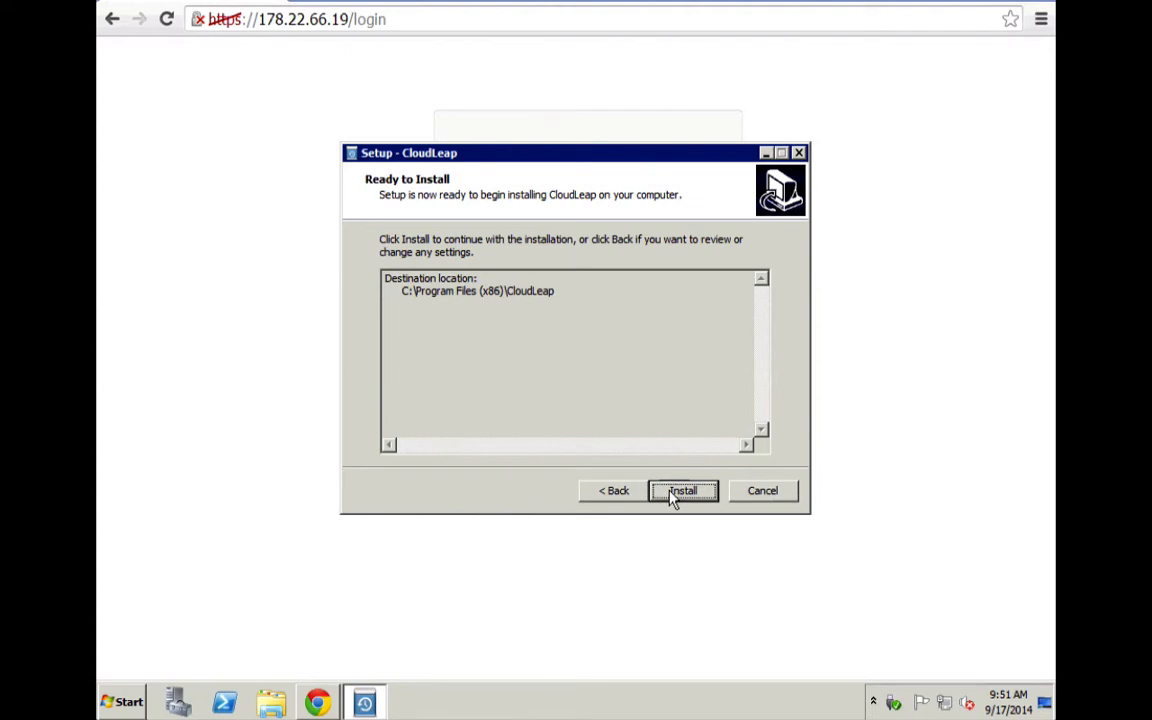
pyautogui.click(672, 494)
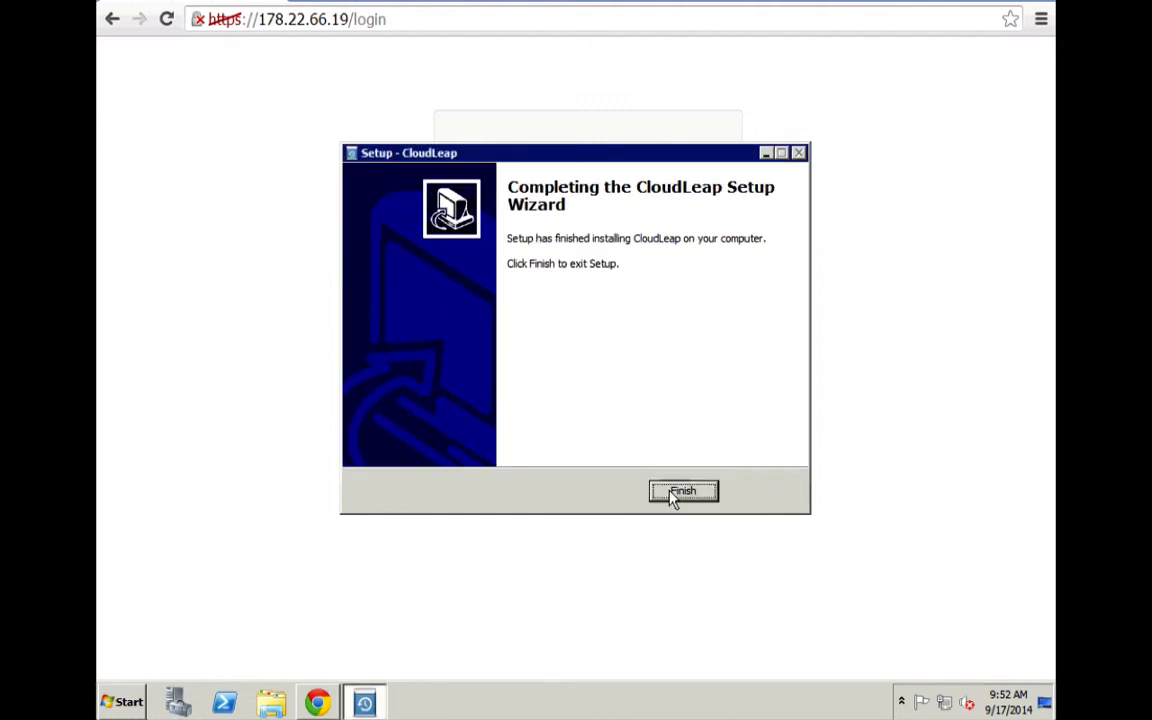
pyautogui.click(683, 491)
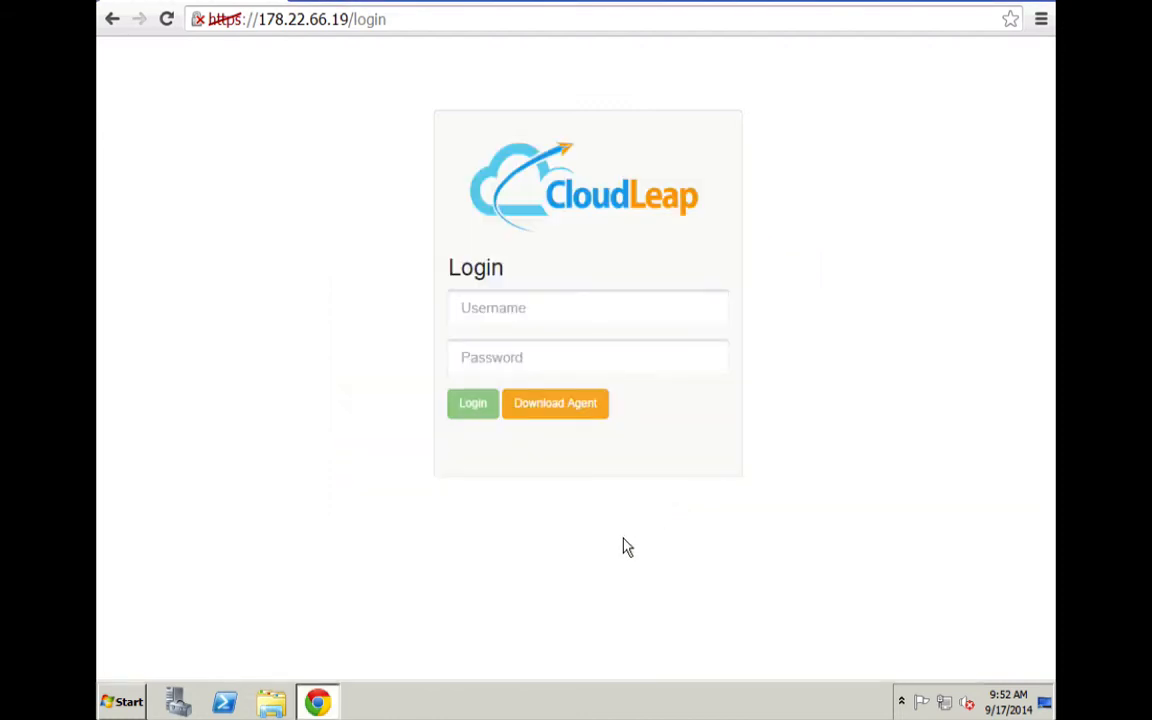
# - Exit full screen and log into the CloudLeap portal as admin with the account password
pyautogui.press('super+2')
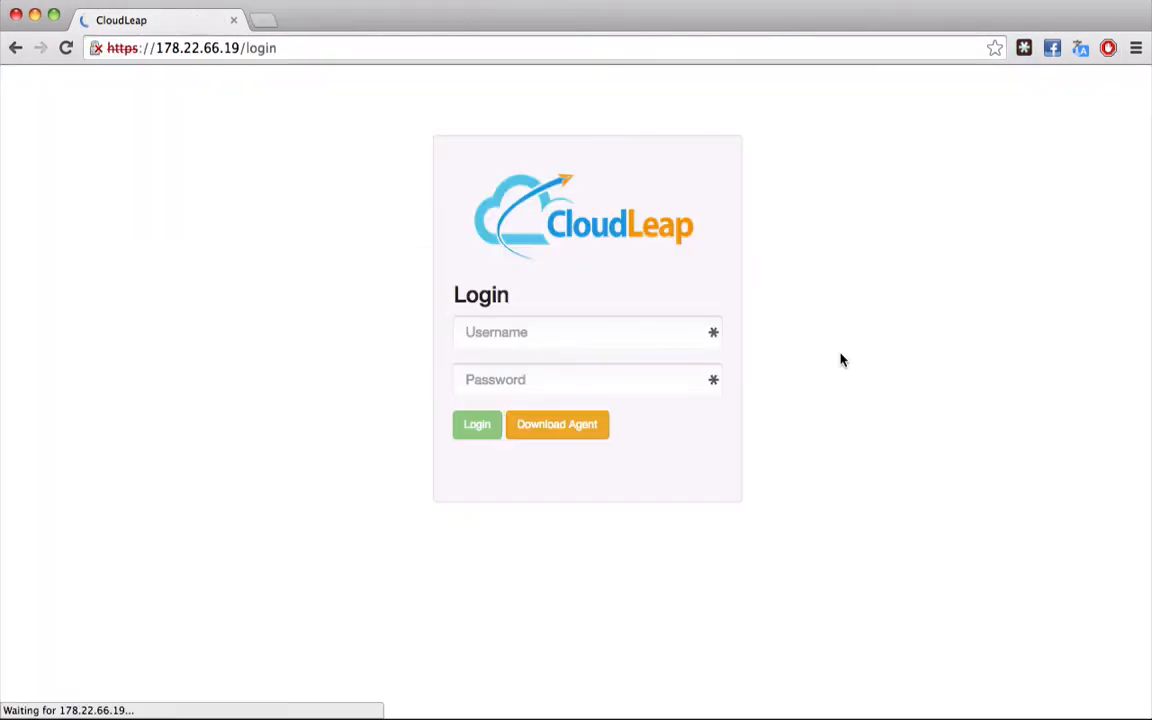
pyautogui.click(625, 332)
pyautogui.write('admin')
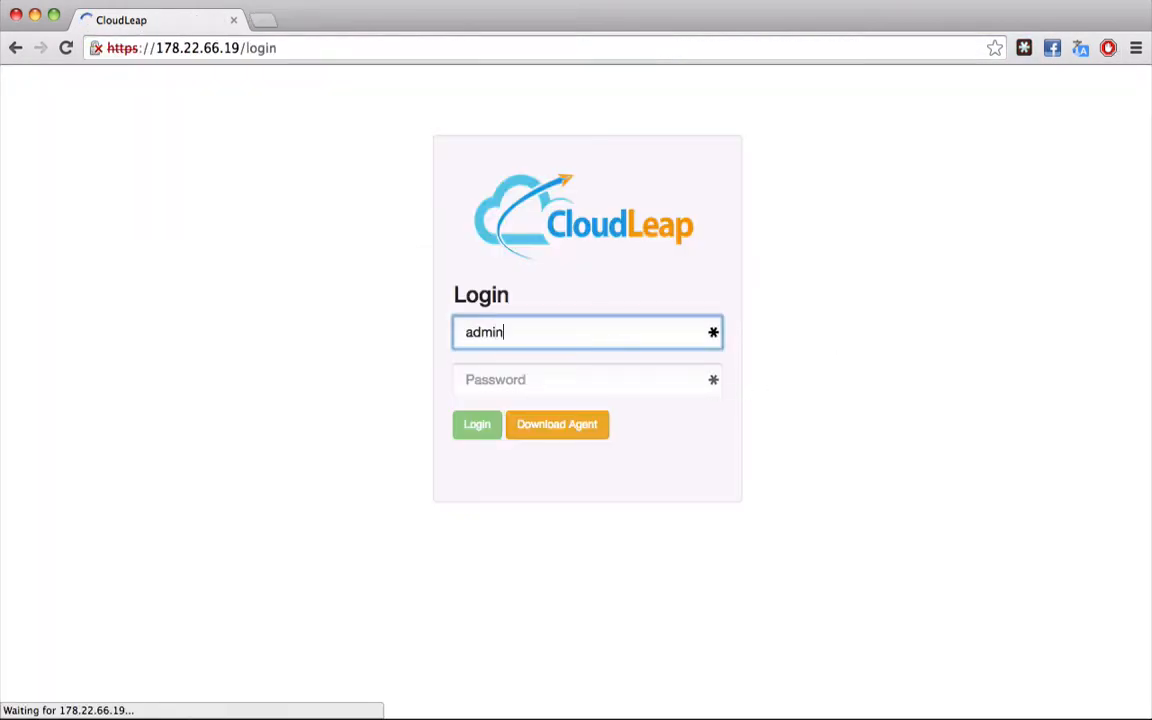
pyautogui.press('Tab')
pyautogui.write('password')
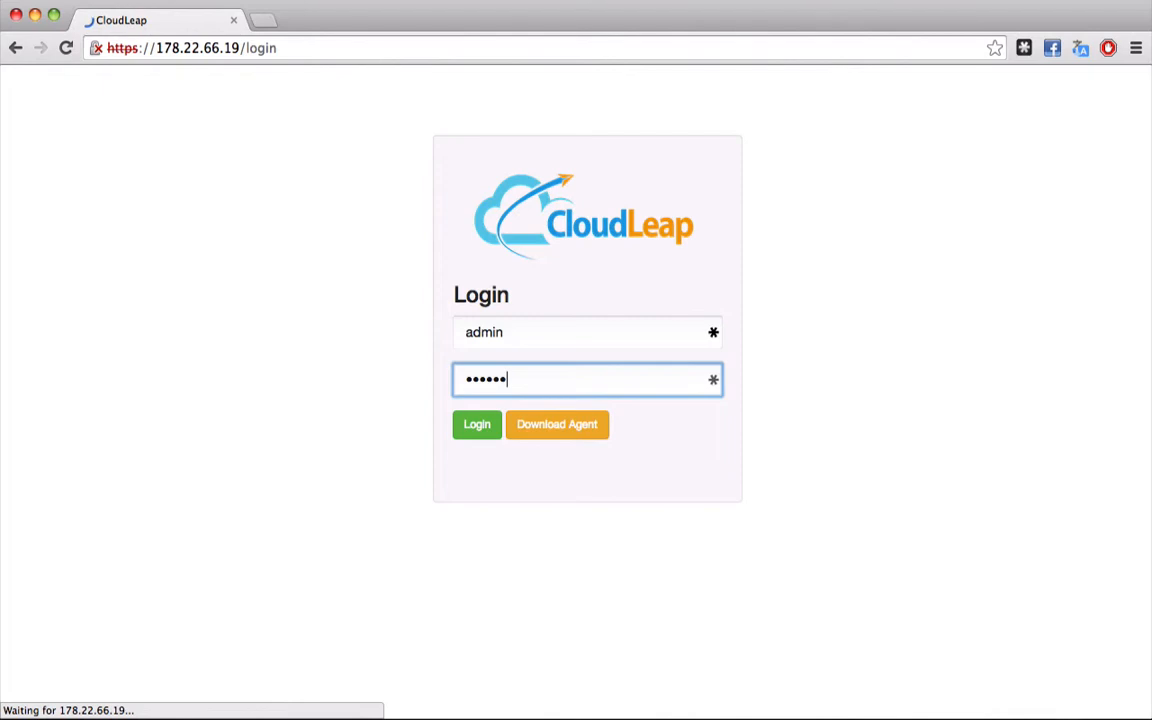
pyautogui.click(484, 426)
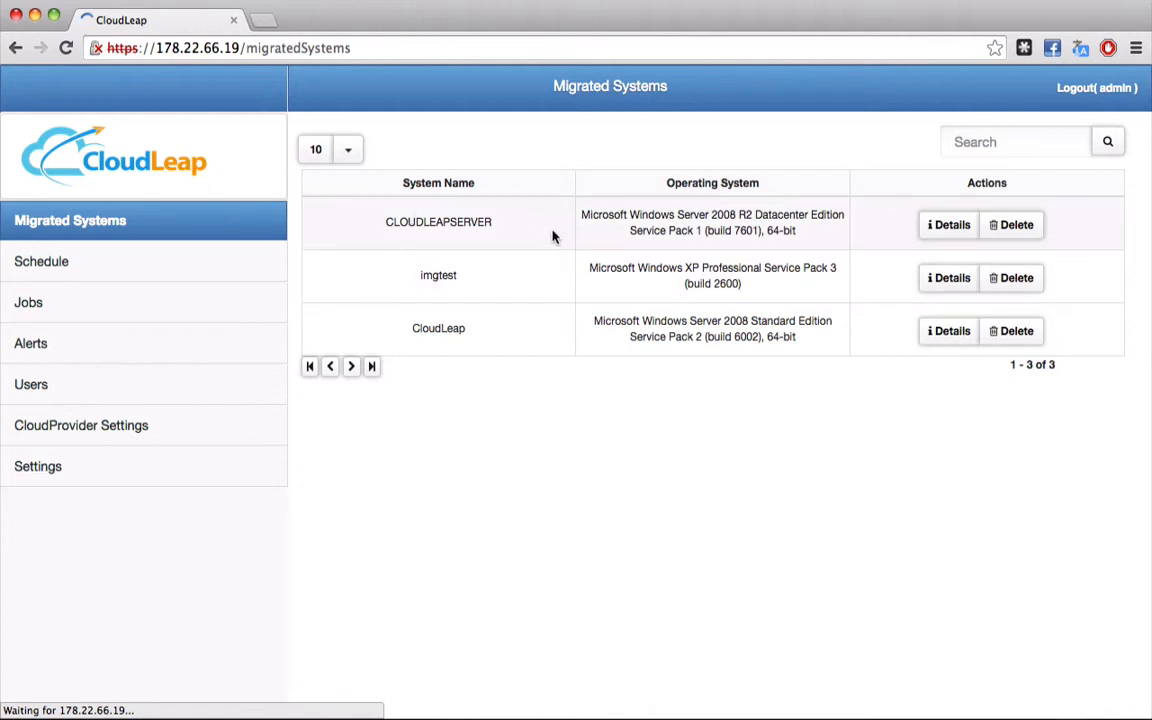
# - Review CLOUDLEAPSERVER's details and snapshots, then check the Jobs page for Full Backup progress
pyautogui.click(938, 226)
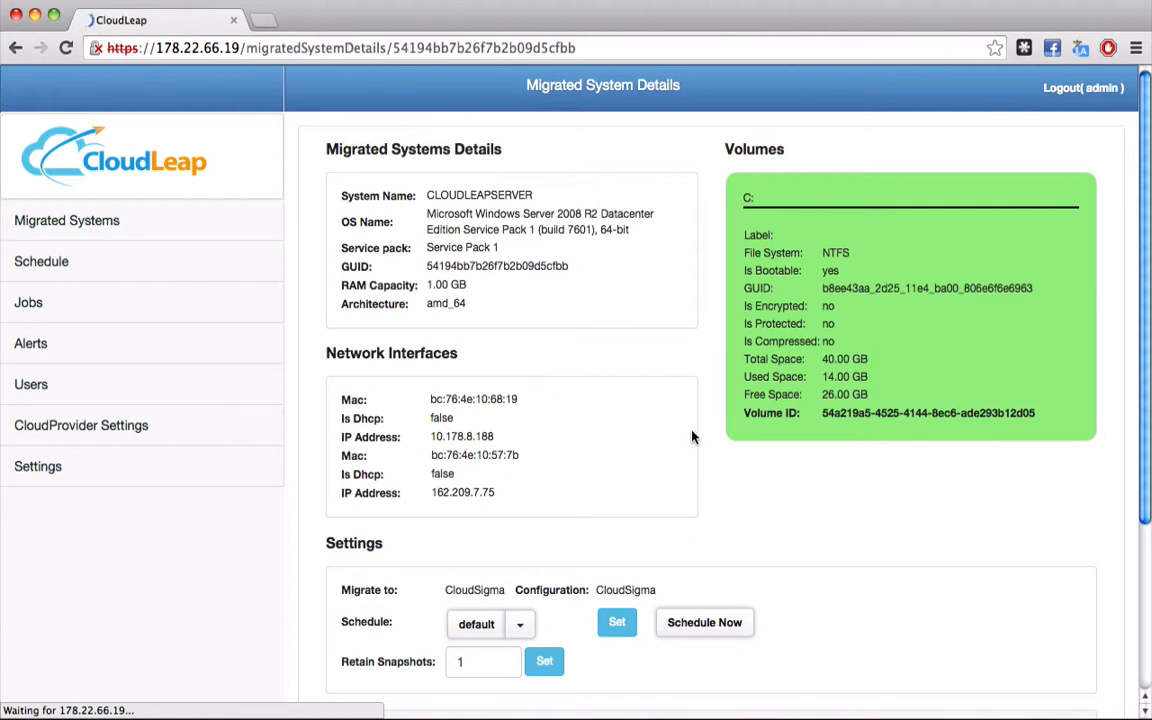
pyautogui.scroll(-5, 692, 436)
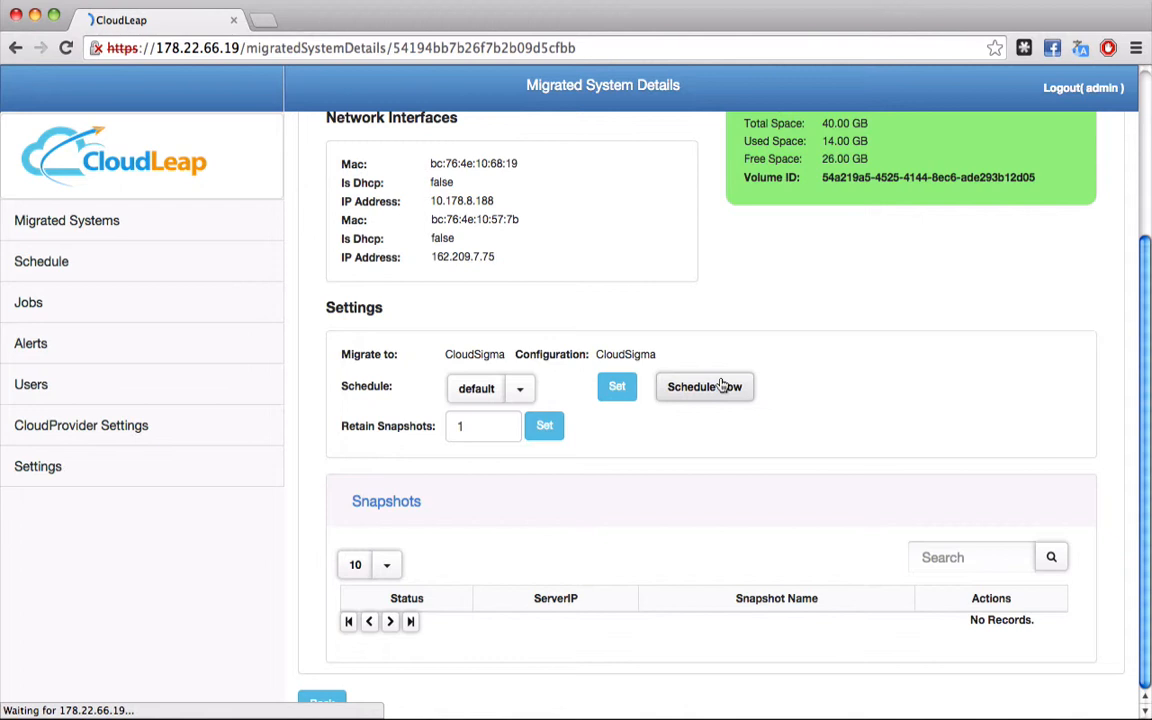
pyautogui.click(211, 302)
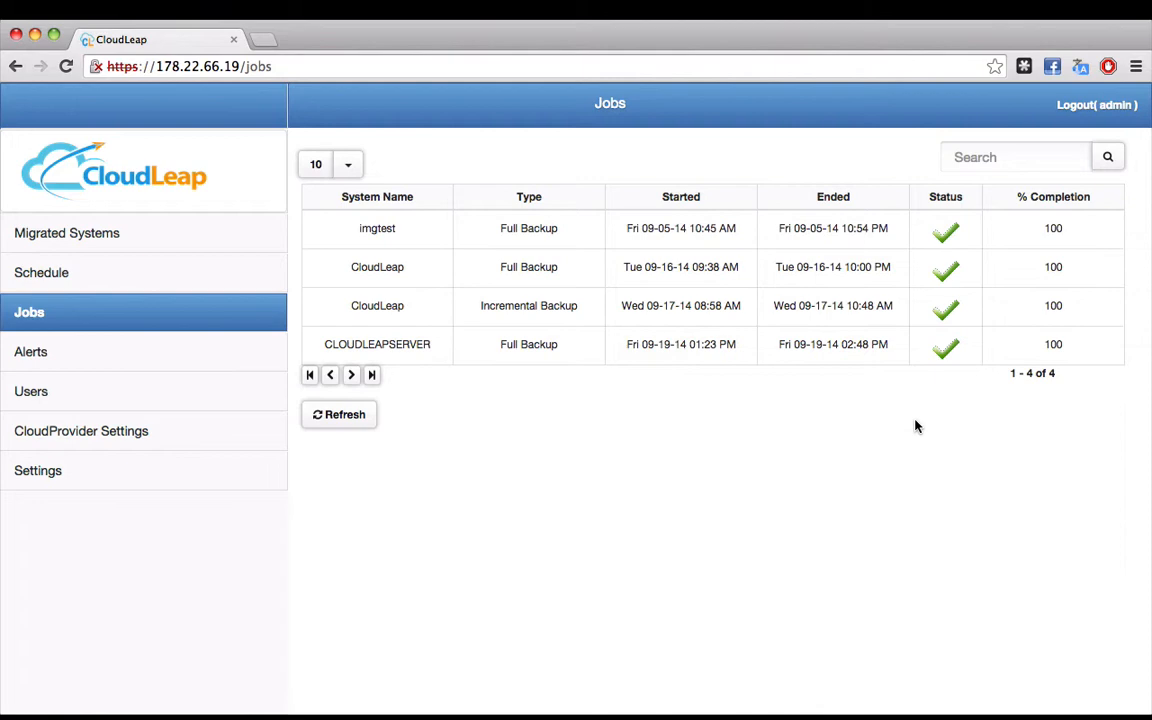
# - Reopen CLOUDLEAPSERVER's details from Migrated Systems and scroll to its Snapshots table
pyautogui.click(253, 246)
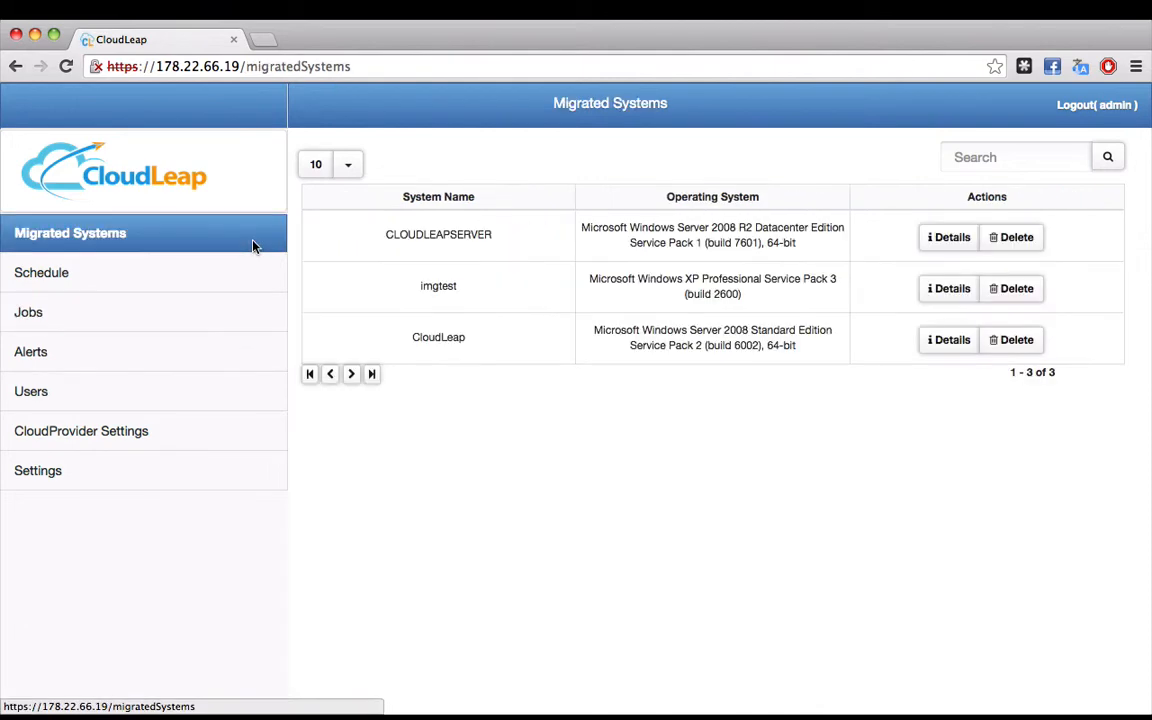
pyautogui.click(948, 240)
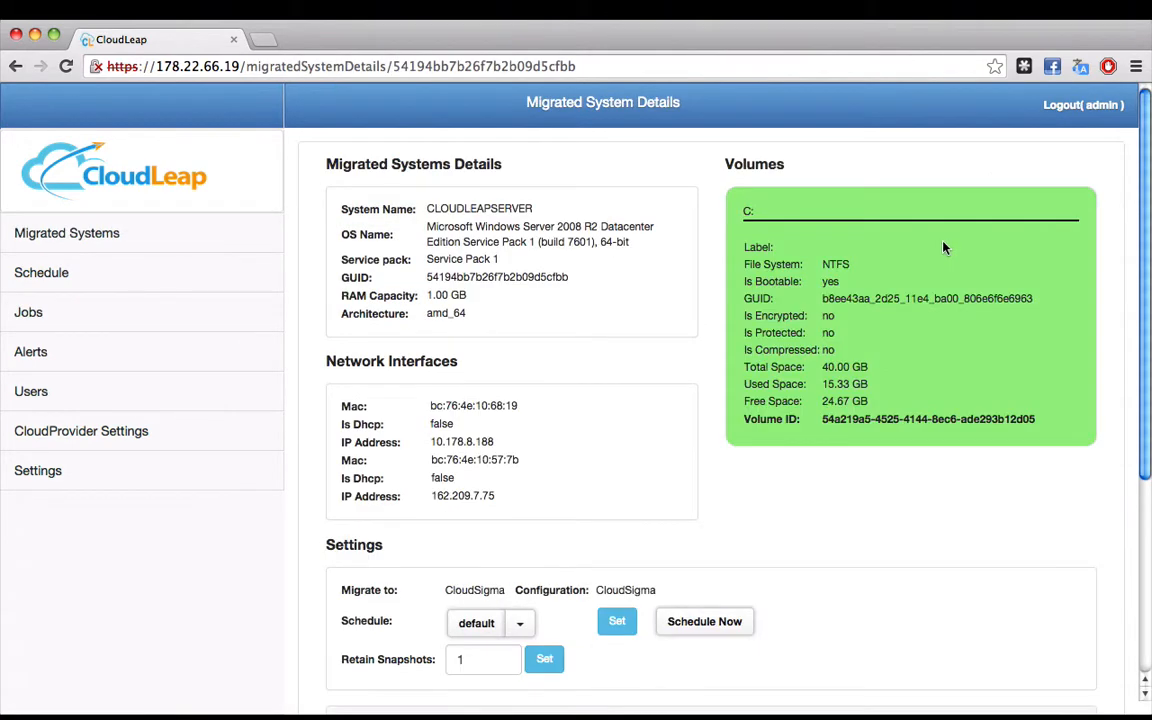
pyautogui.scroll(-5, 686, 239)
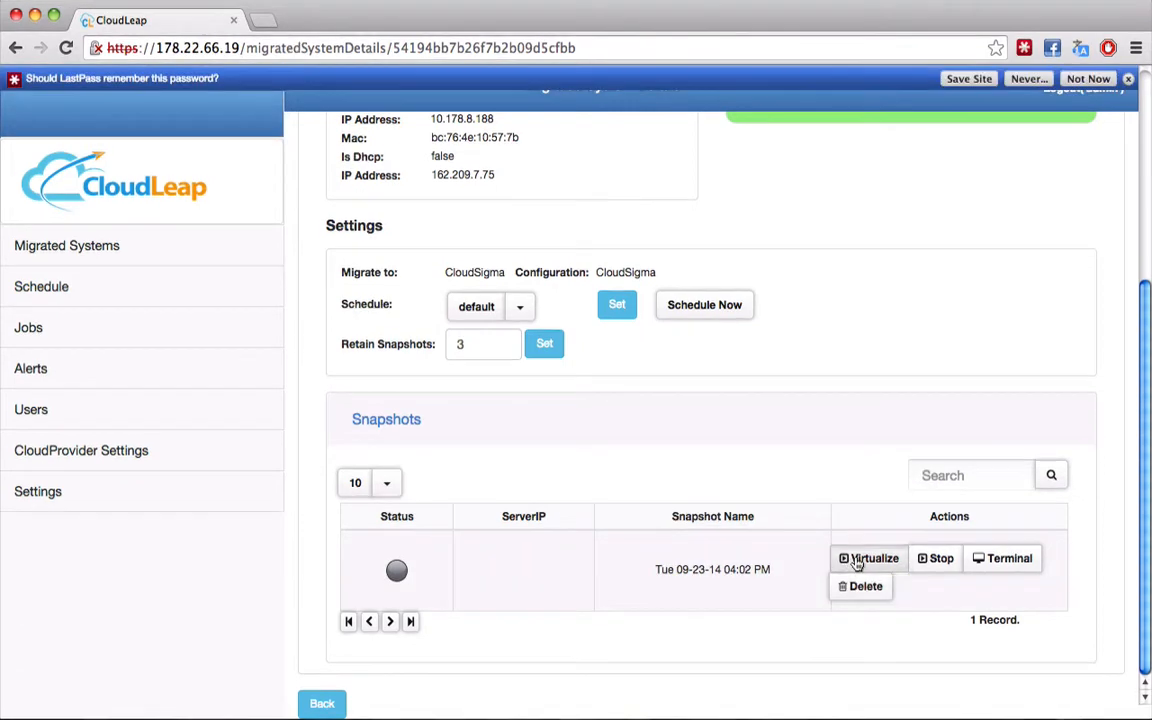
# - In the snapshot's Virtualize dialog, enter RAM 1 GB, CPU 1000 MHz, a VNC password, and choose Test Mode
pyautogui.click(857, 562)
pyautogui.click(576, 273)
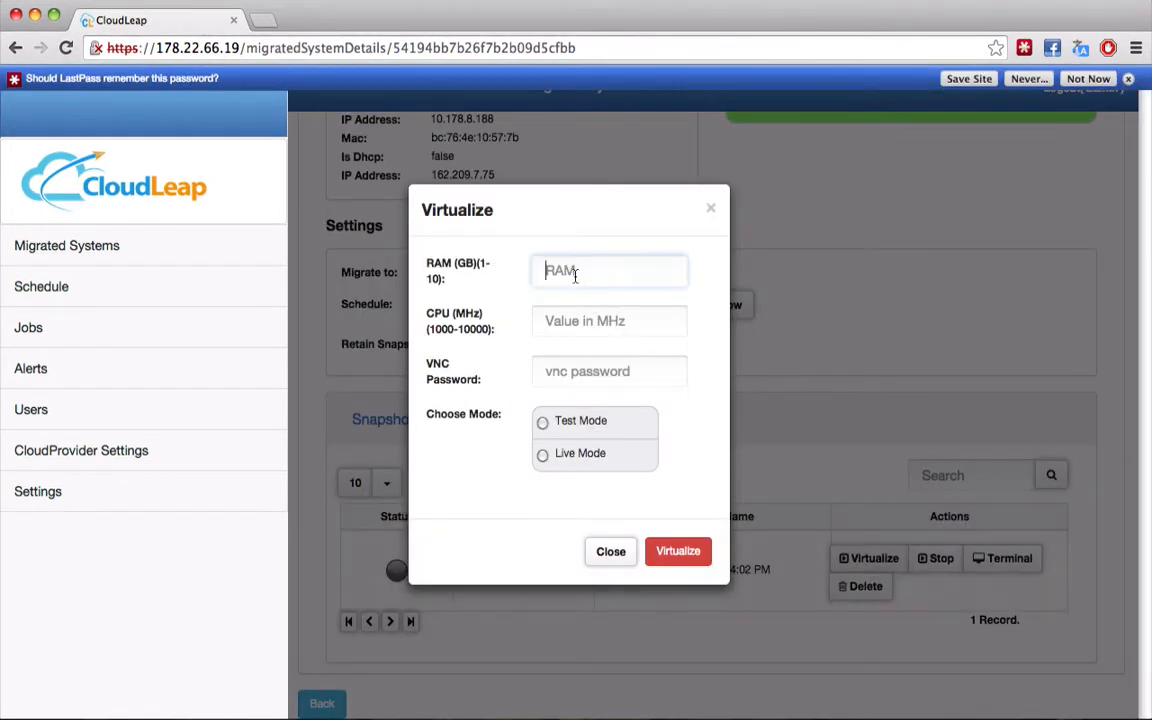
pyautogui.write('1')
pyautogui.click(563, 322)
pyautogui.write('1000')
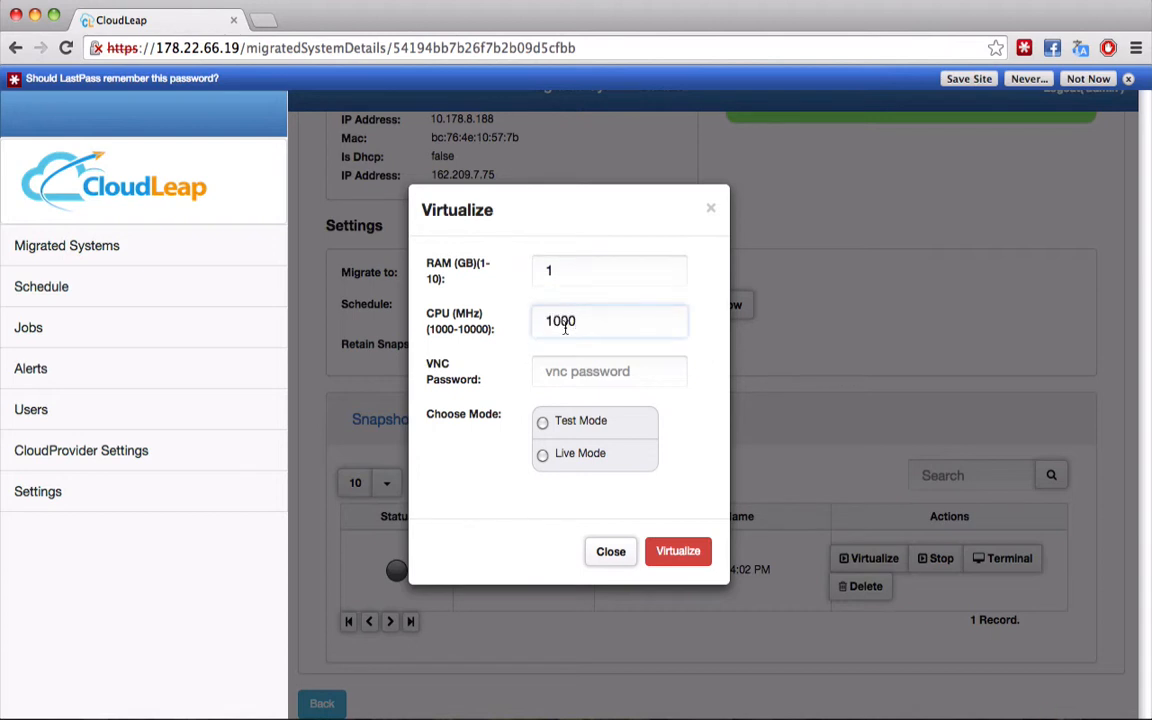
pyautogui.click(566, 373)
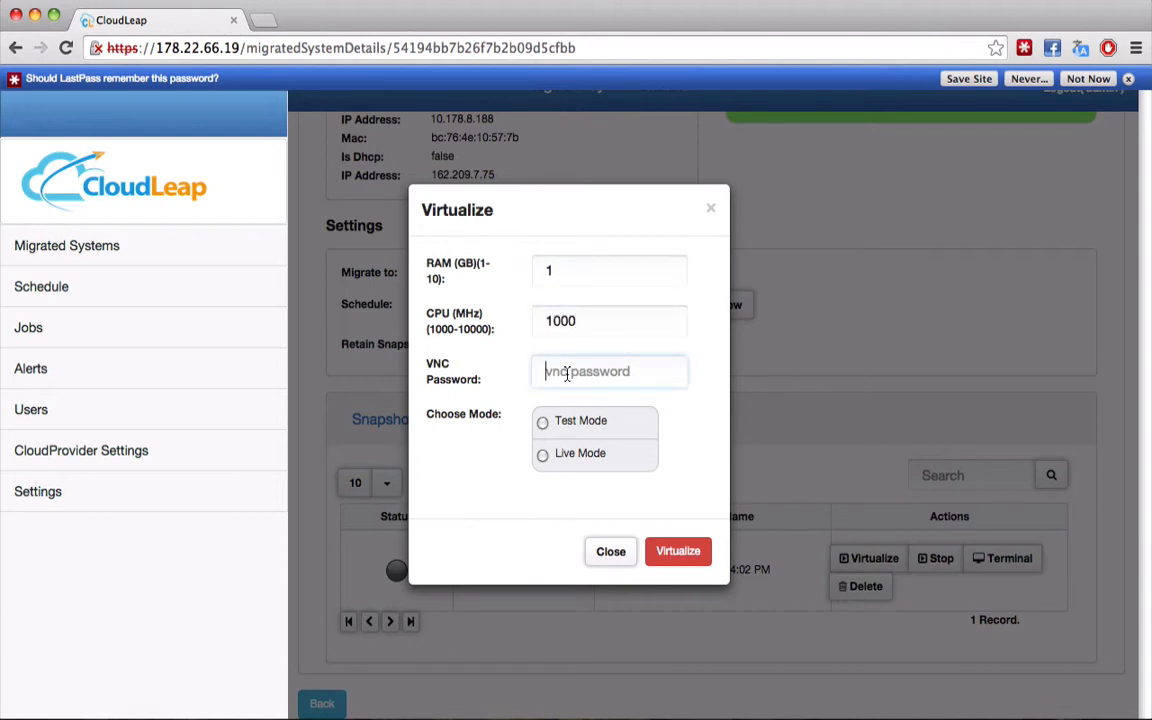
pyautogui.write('••••••')
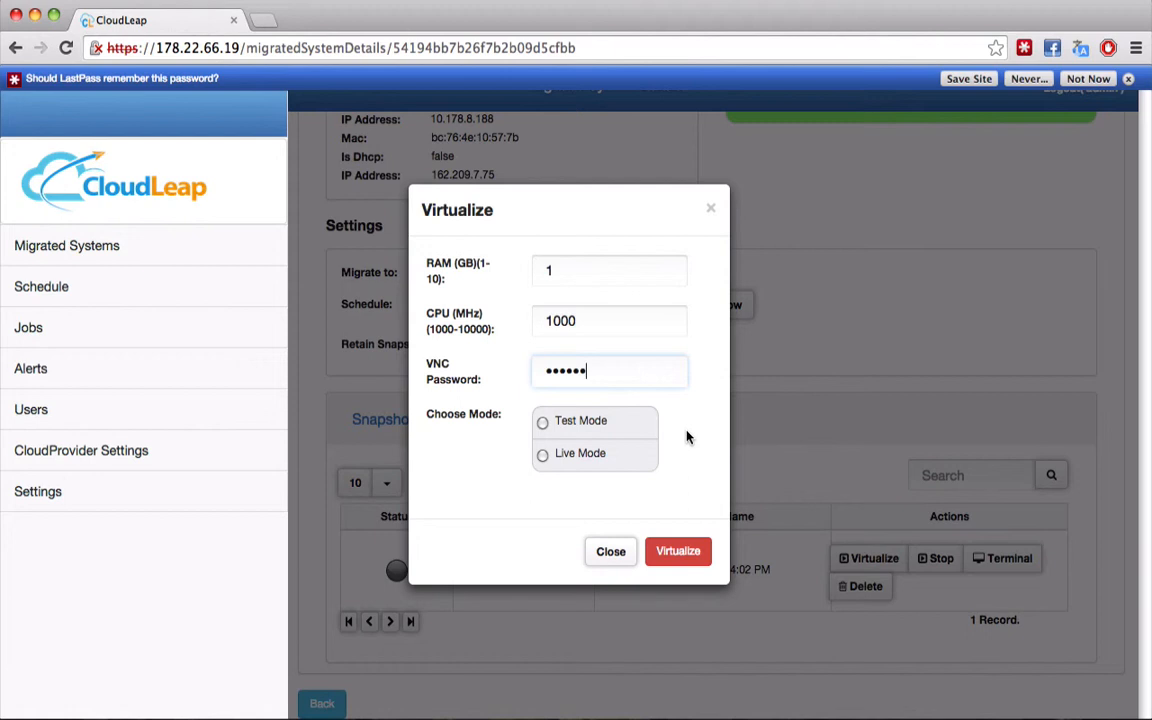
pyautogui.click(566, 424)
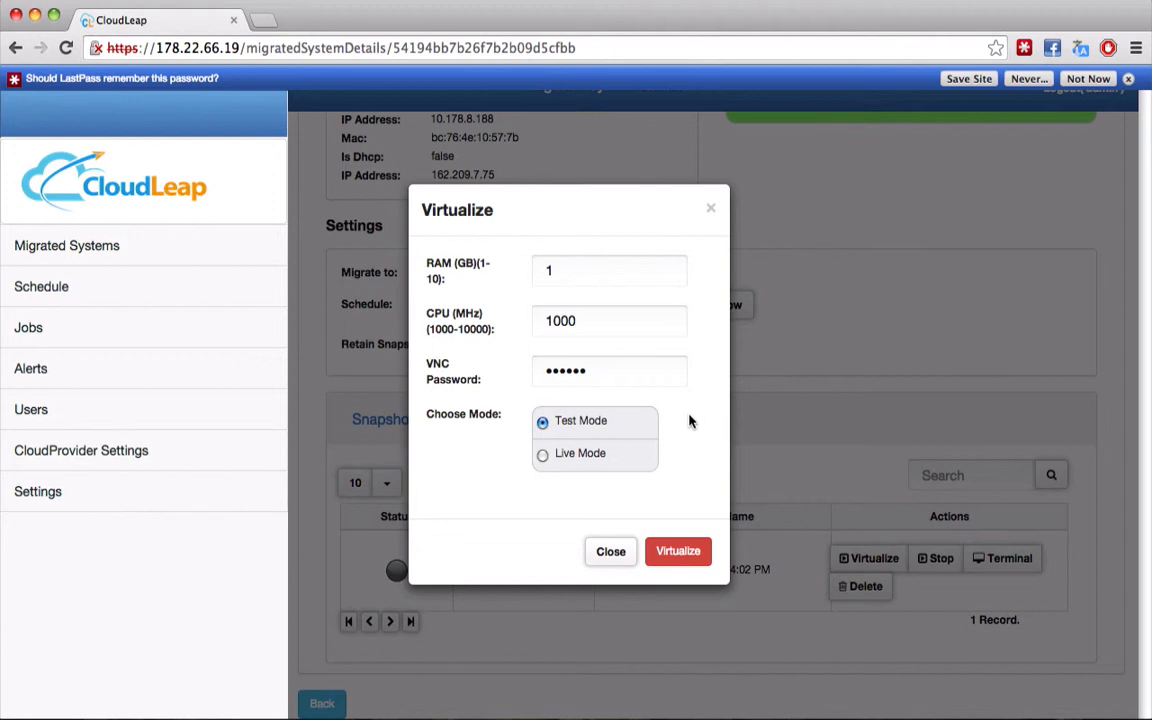
pyautogui.click(542, 456)
# - Virtualize the snapshot and open the Terminal for the running VM at 31.171.251.102
pyautogui.click(678, 551)
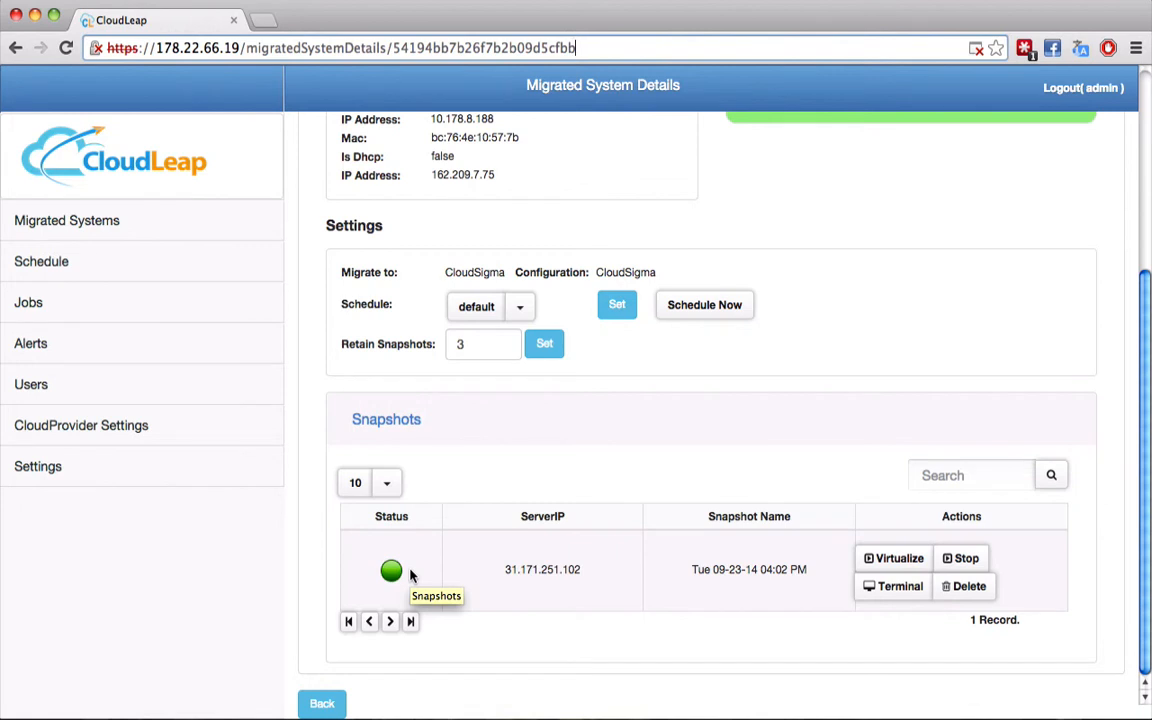
pyautogui.click(906, 589)
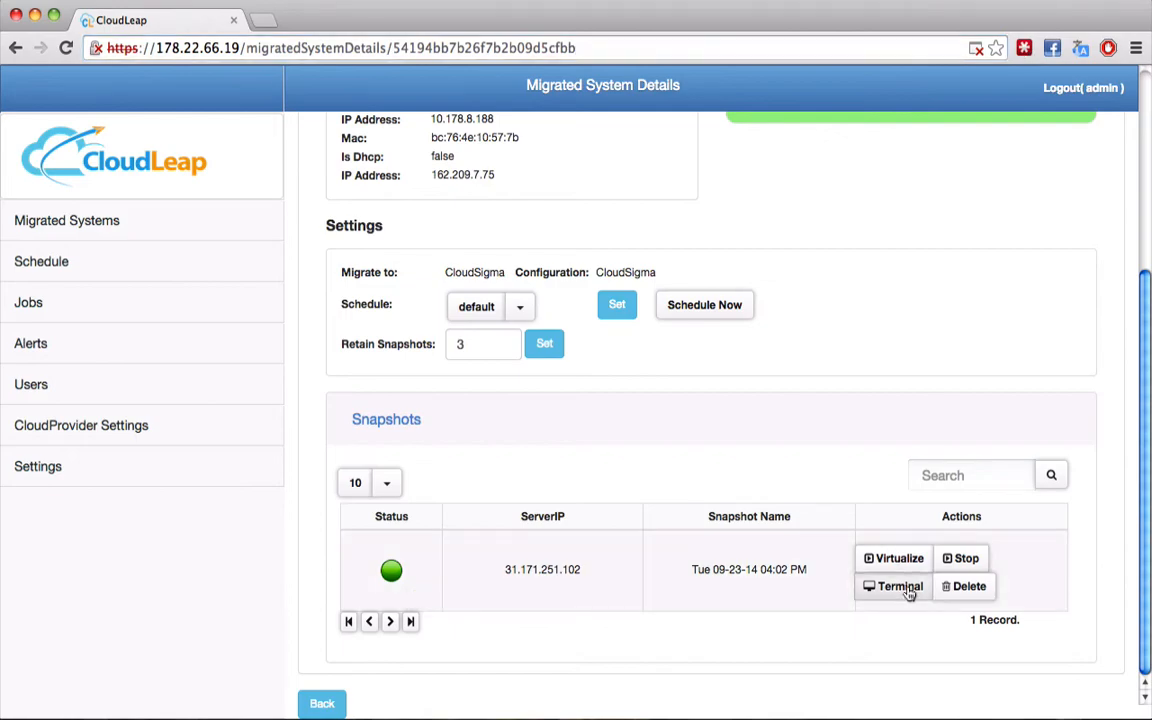